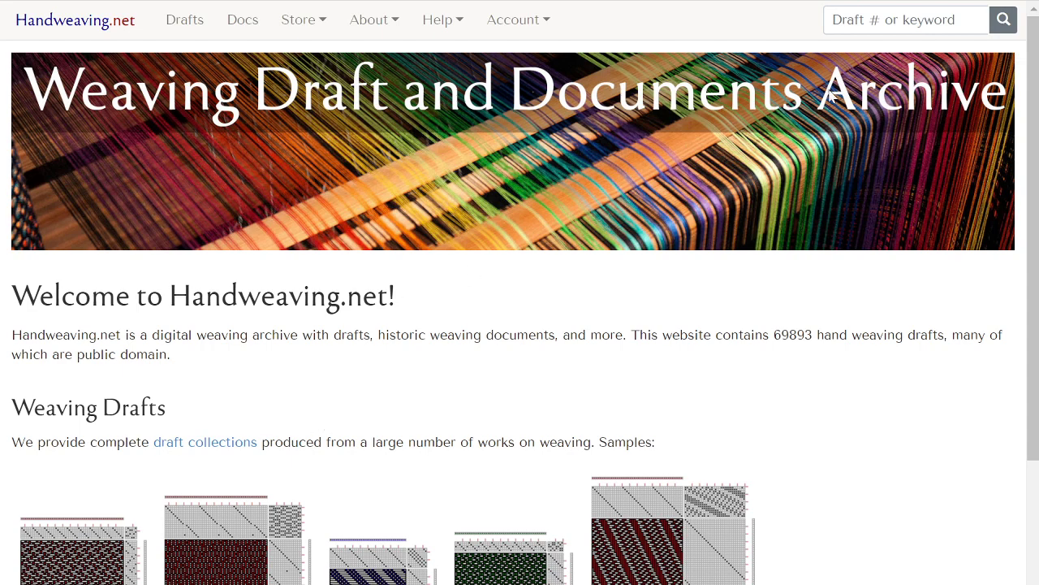
Step: Look up draft 44335 in the weaving archive and open it in the Draft Color Editor
click(853, 27)
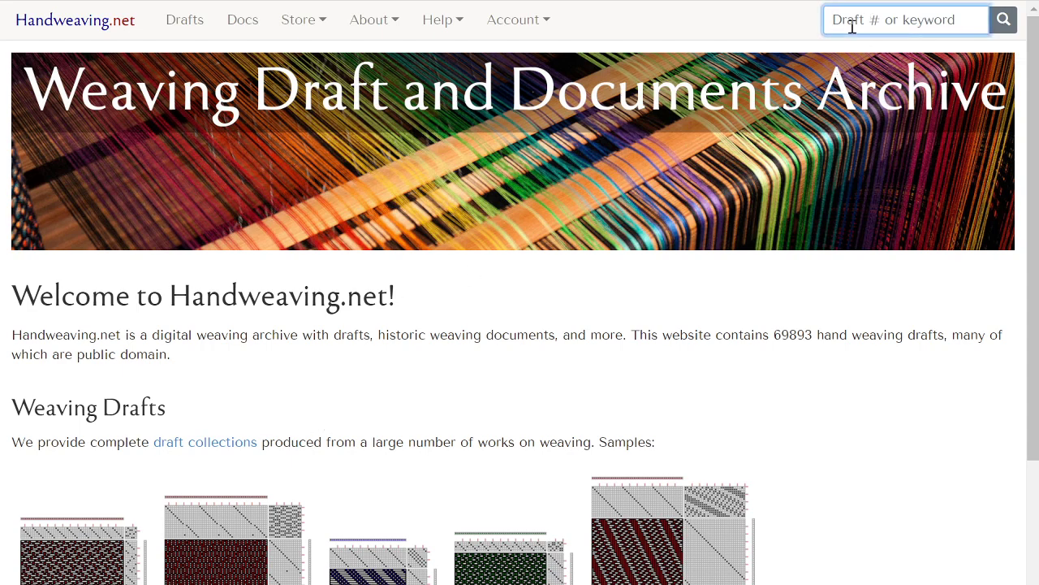
text(44235)
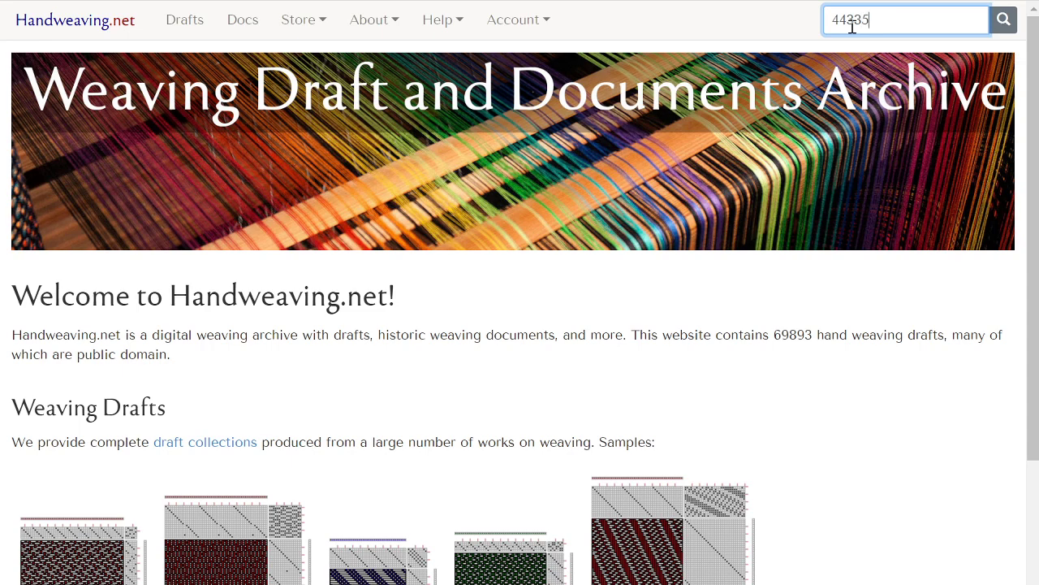
click(1003, 20)
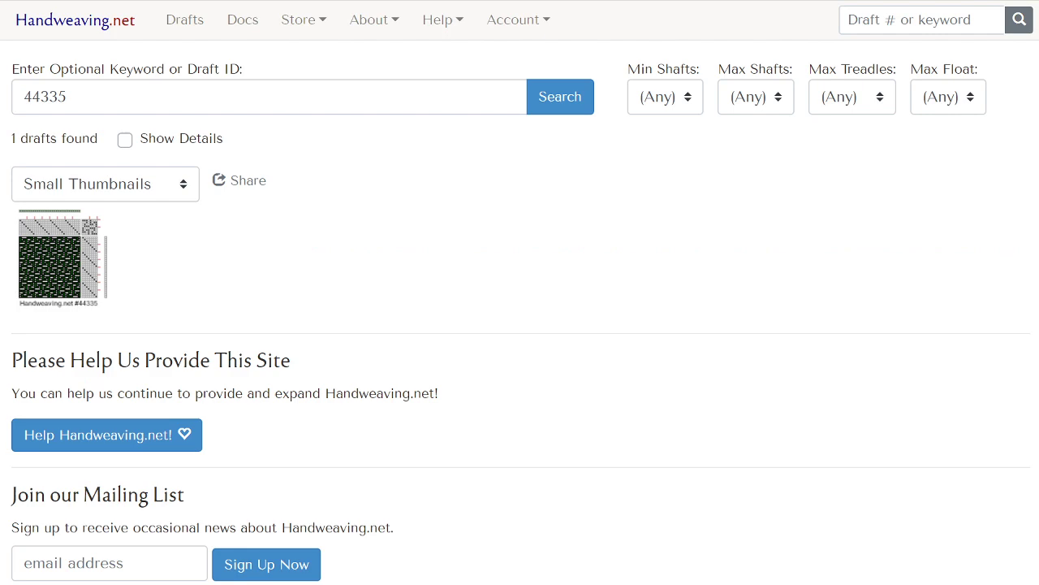
click(47, 269)
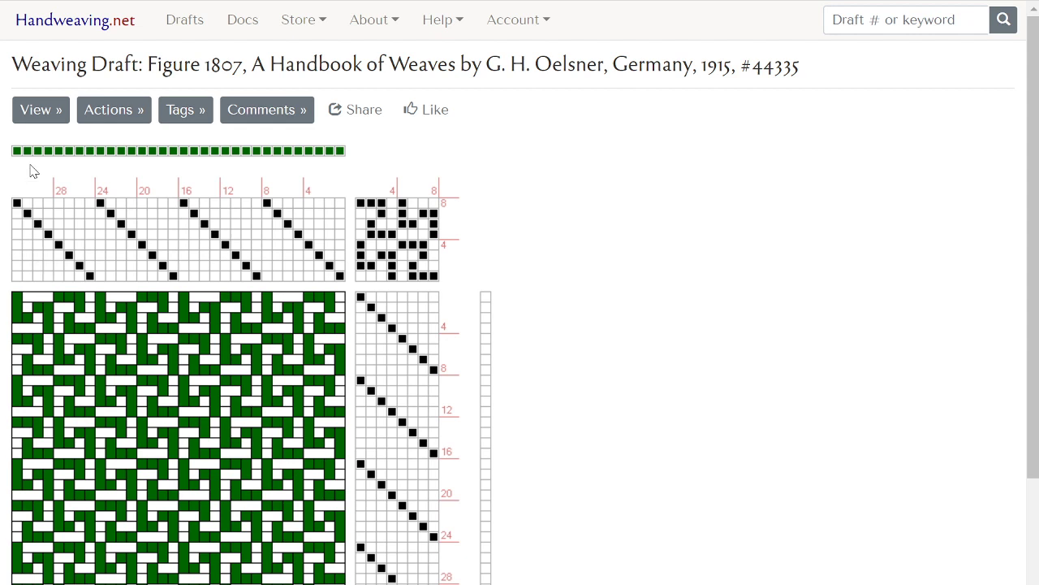
click(120, 120)
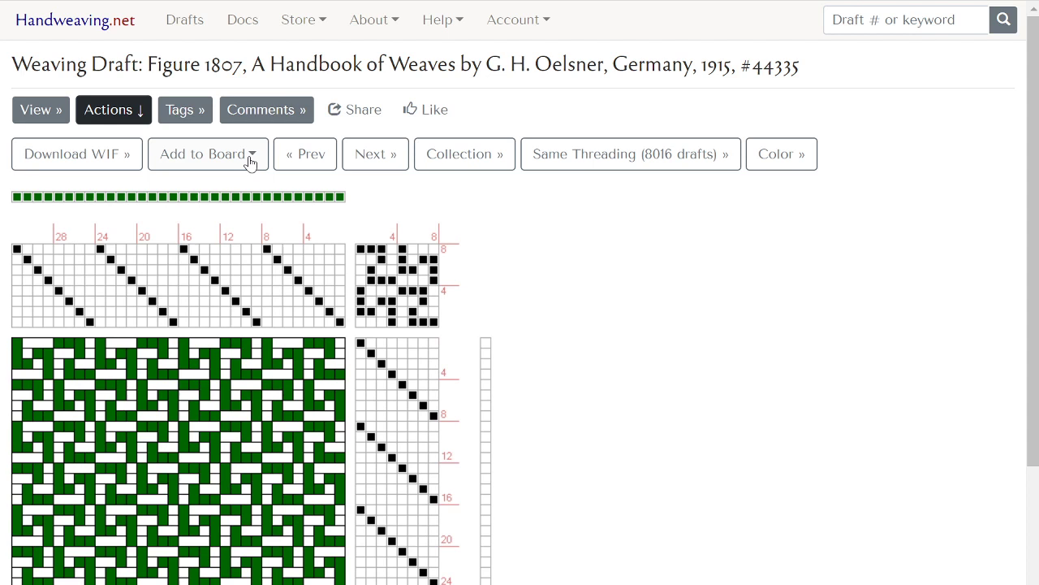
click(778, 158)
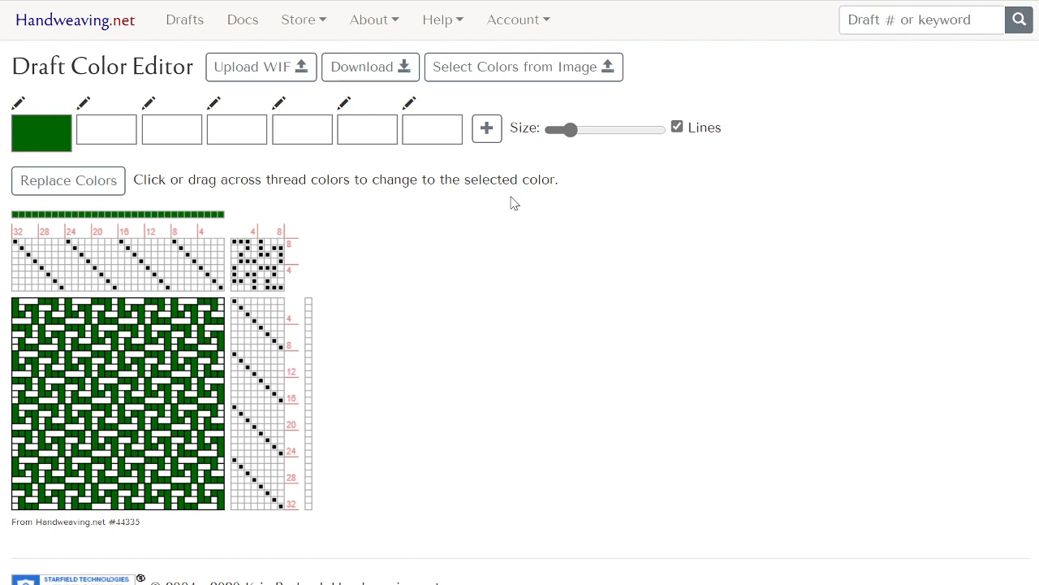
Step: Color warp threads 5–8, 13–16, 21–24 and 29–32 white, and the same-numbered weft threads green
click(105, 136)
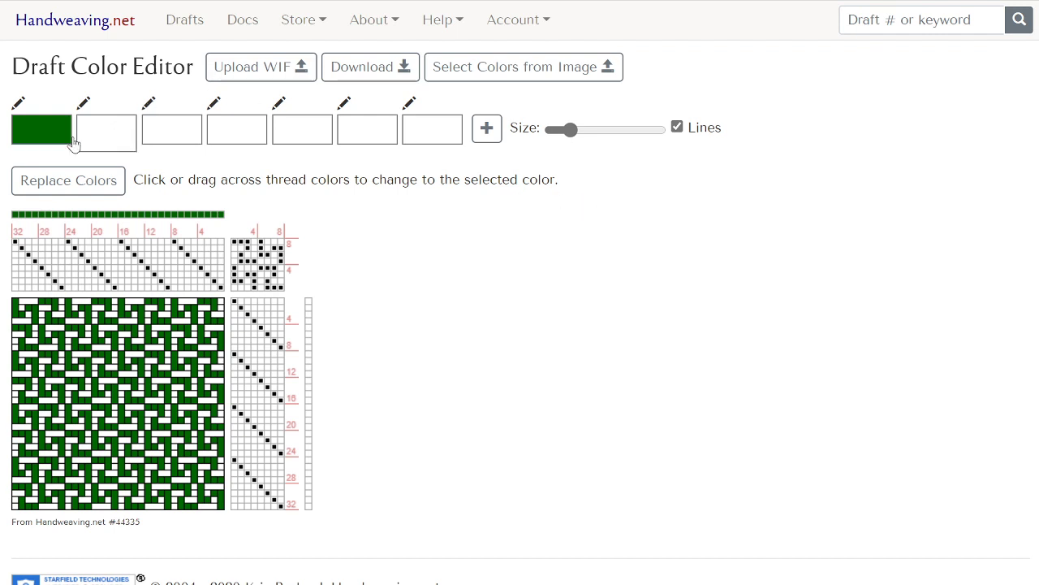
click(47, 139)
click(121, 136)
drag(13, 215, 198, 221)
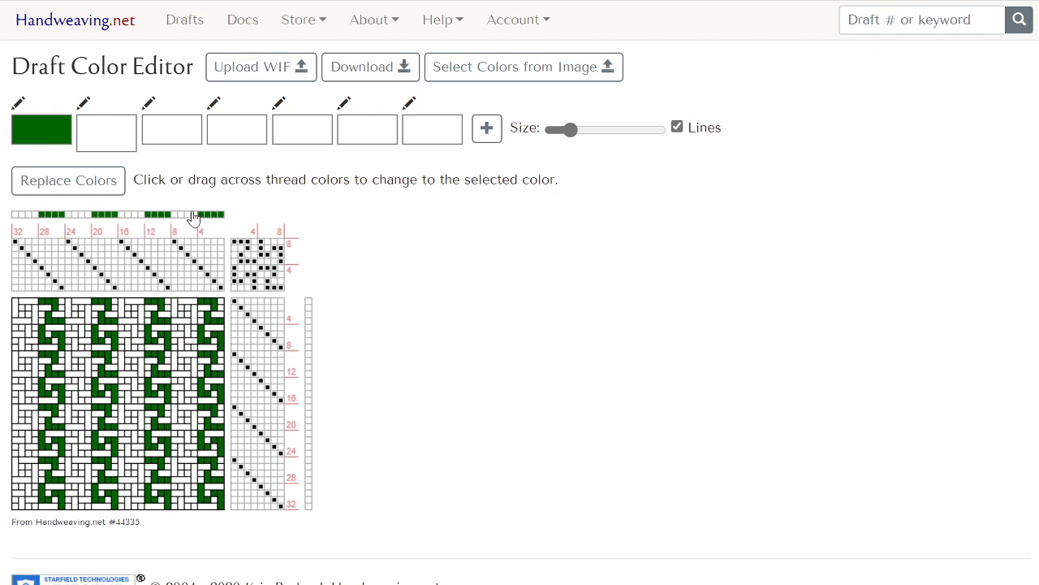
click(43, 135)
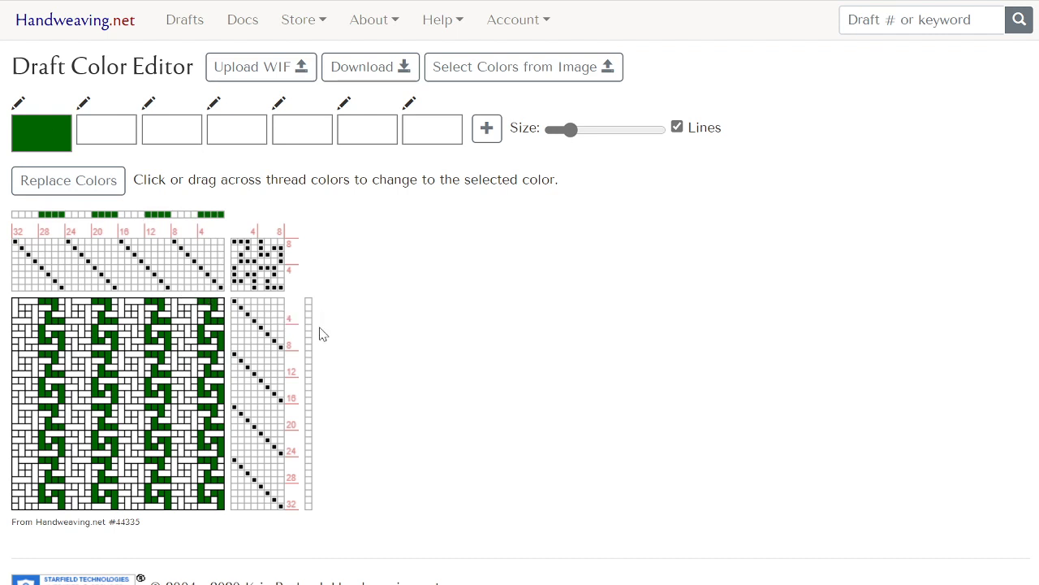
drag(308, 327, 308, 515)
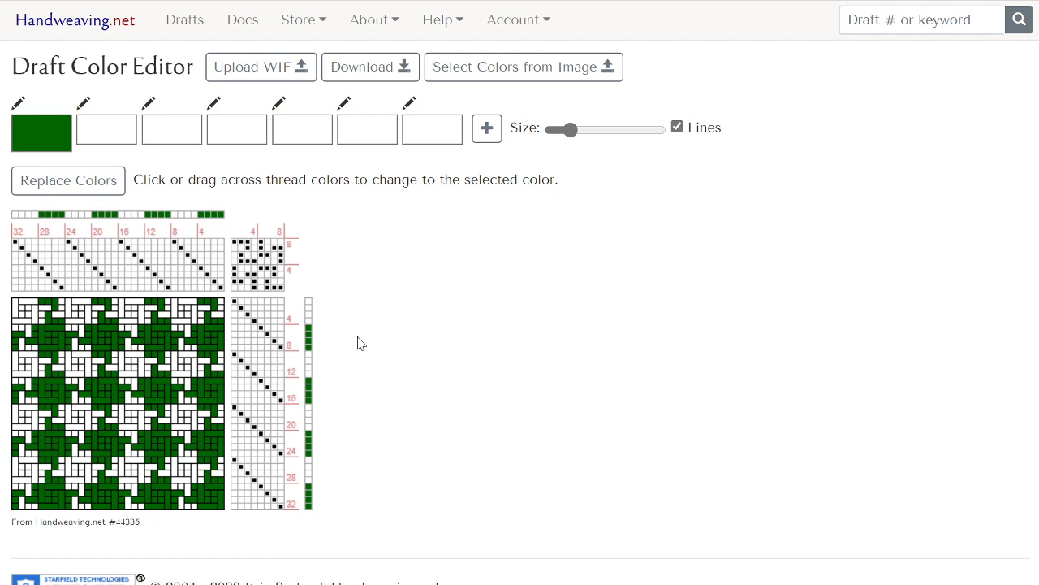
Step: Set the third palette color to the blue-violet 5D56A8
click(149, 105)
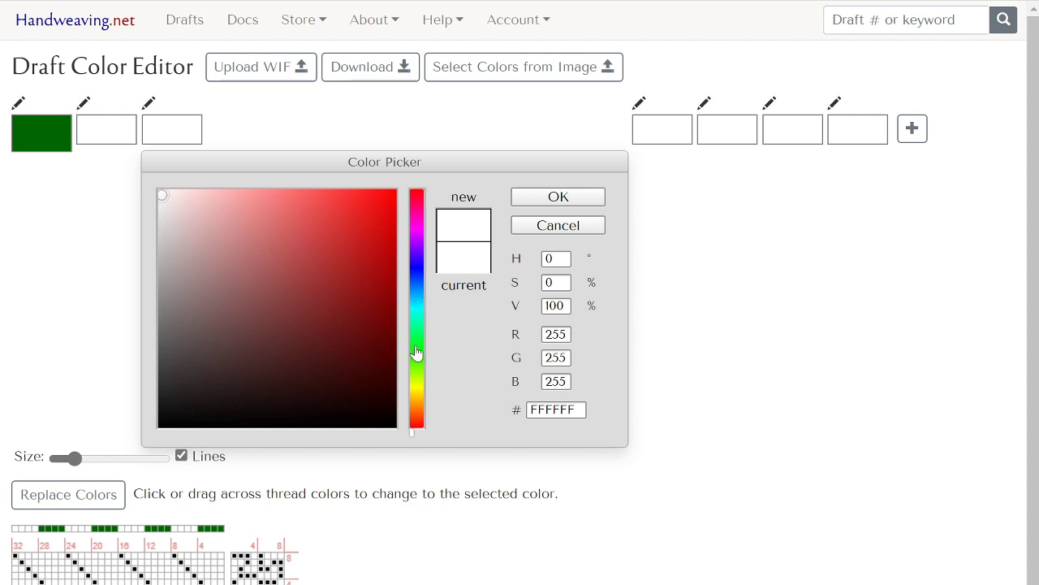
drag(415, 413, 426, 271)
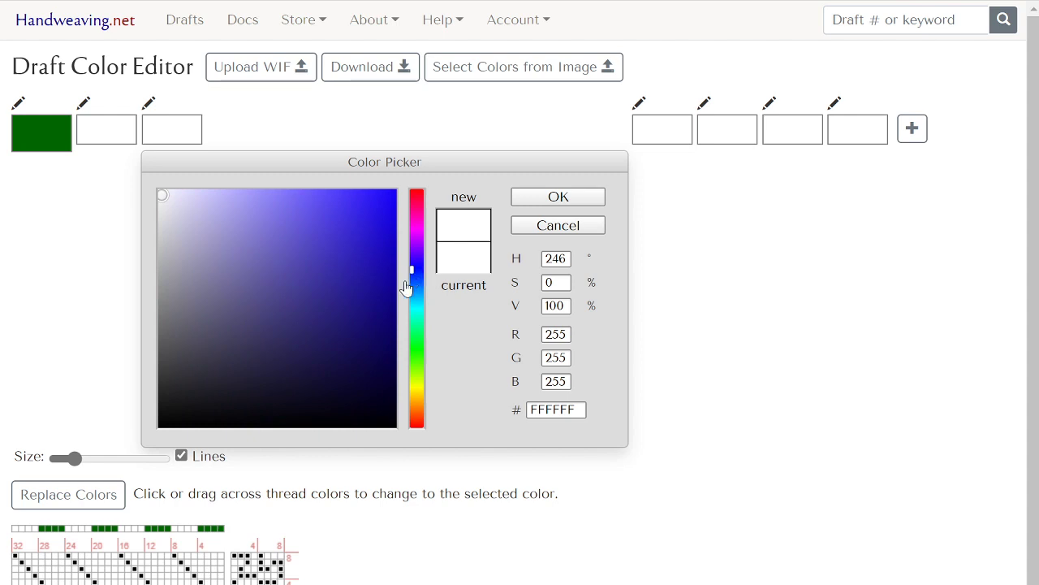
mouse_move(204, 229)
mouse_down()
mouse_move(232, 247)
mouse_move(274, 320)
mouse_move(300, 294)
mouse_move(228, 286)
mouse_move(200, 264)
mouse_move(190, 239)
mouse_move(211, 224)
mouse_move(230, 232)
mouse_move(277, 278)
mouse_up()
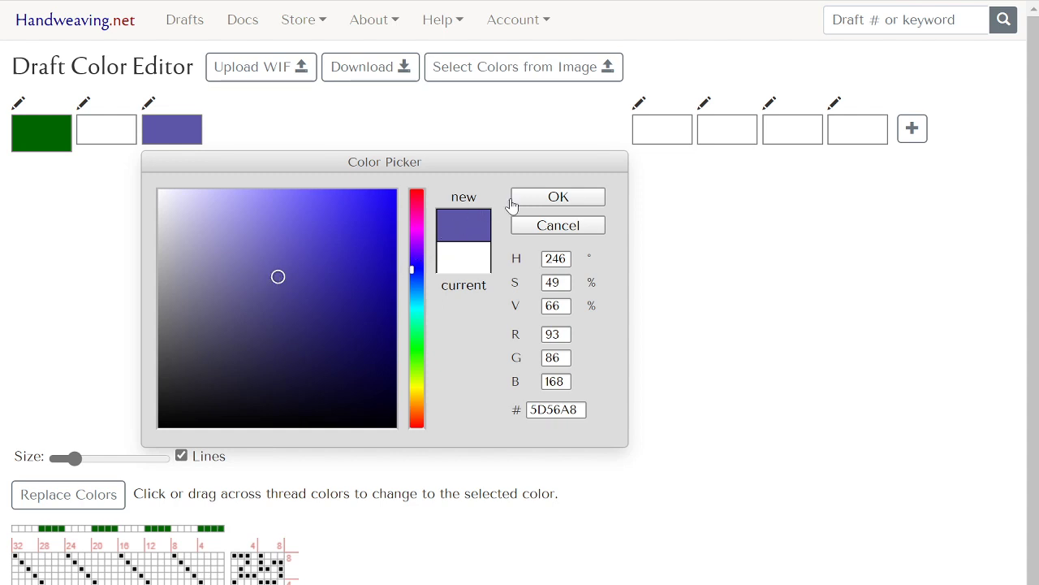
click(556, 203)
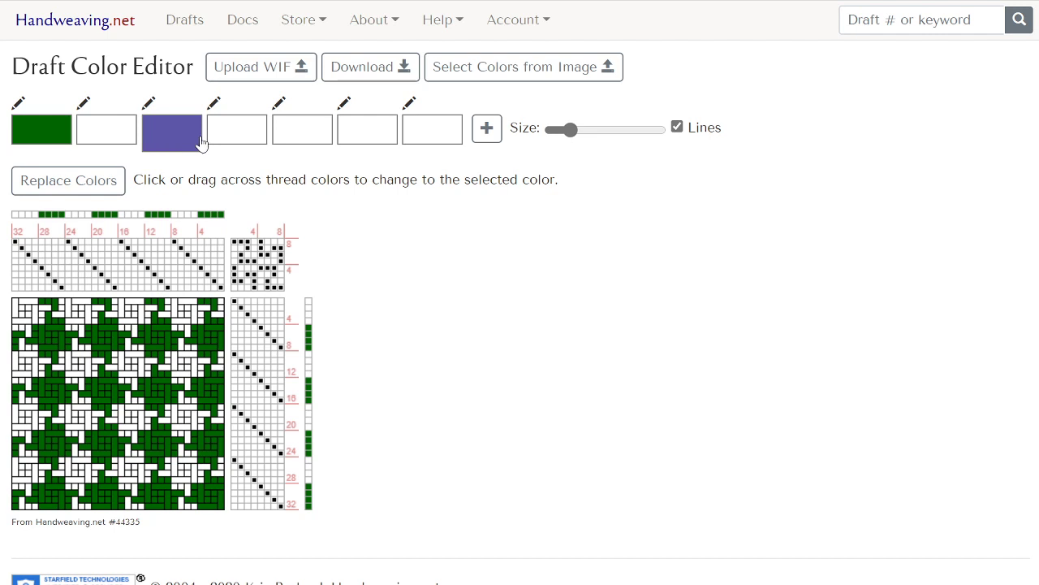
Step: Set the fourth palette color to the golden yellow FBBE17
click(214, 105)
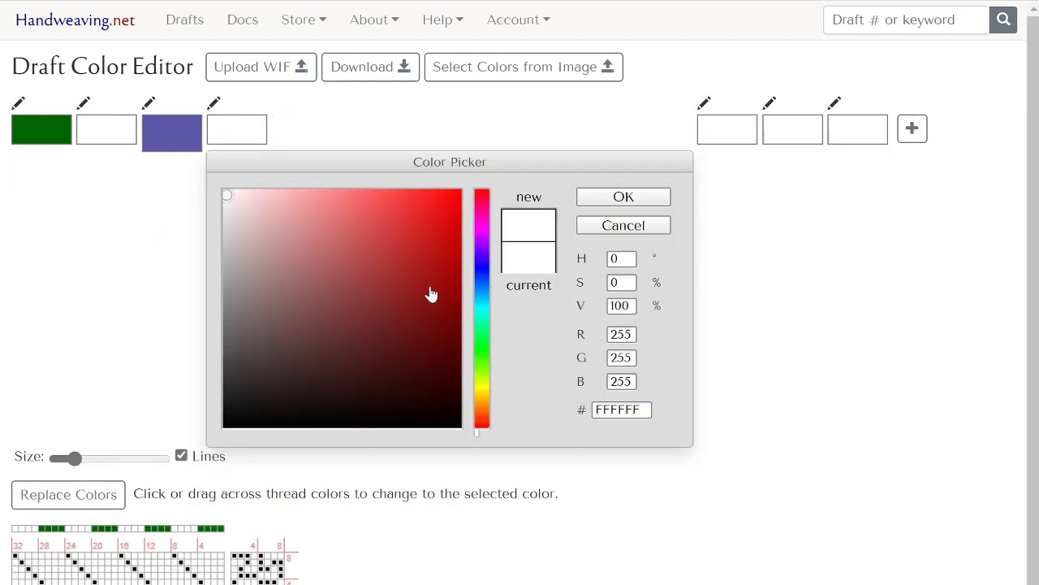
mouse_move(483, 419)
mouse_down()
mouse_move(484, 384)
mouse_move(490, 401)
mouse_up()
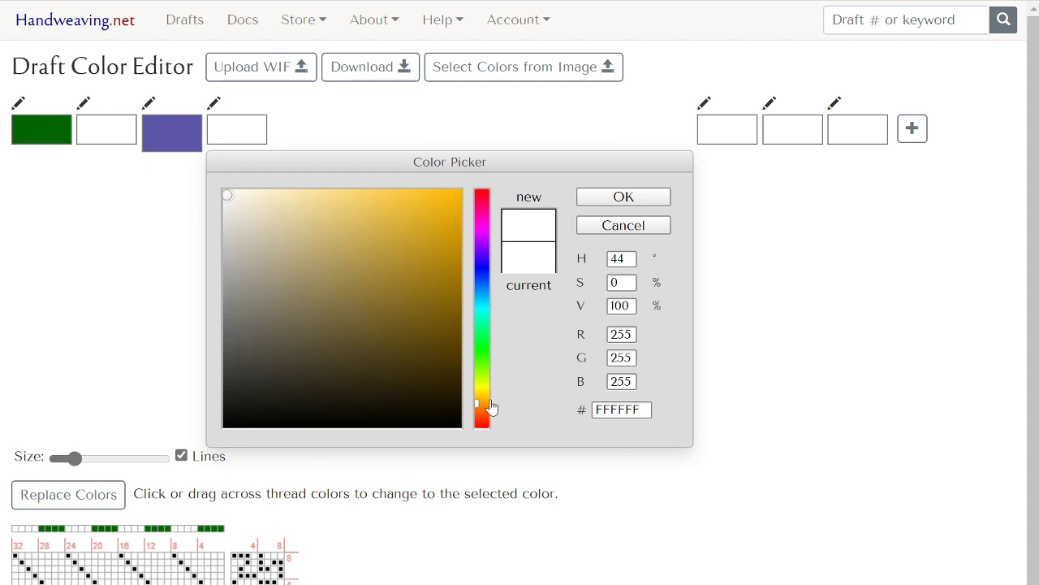
click(440, 195)
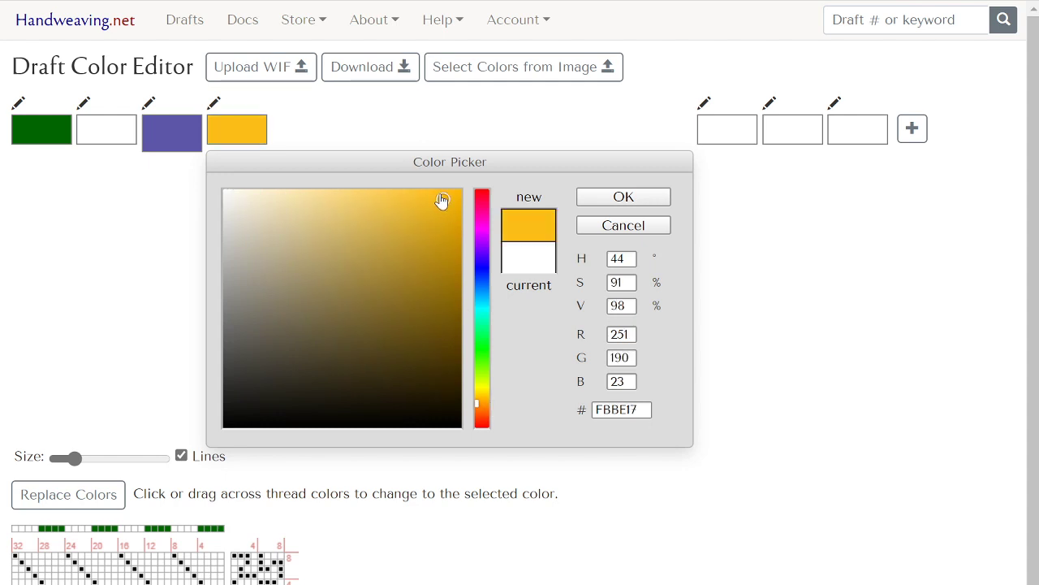
click(623, 198)
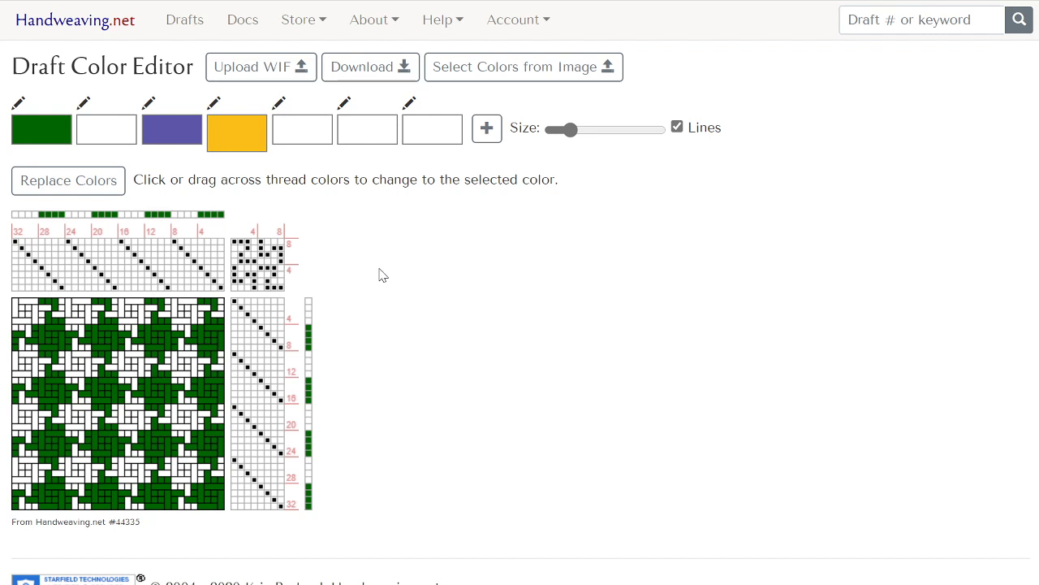
Step: Replace all green threads in both the warp and the weft with the blue-violet palette color
click(182, 138)
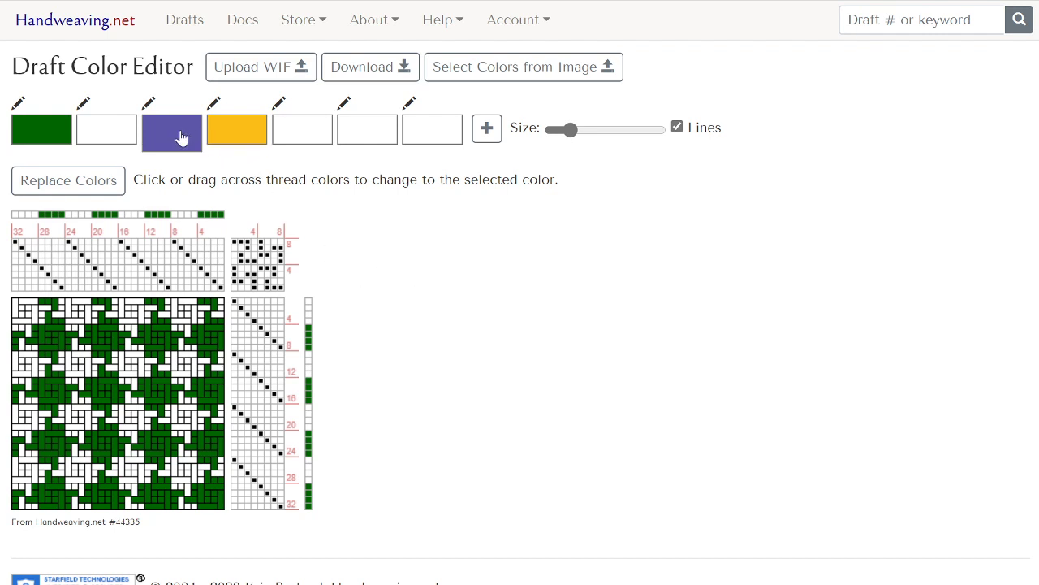
click(71, 184)
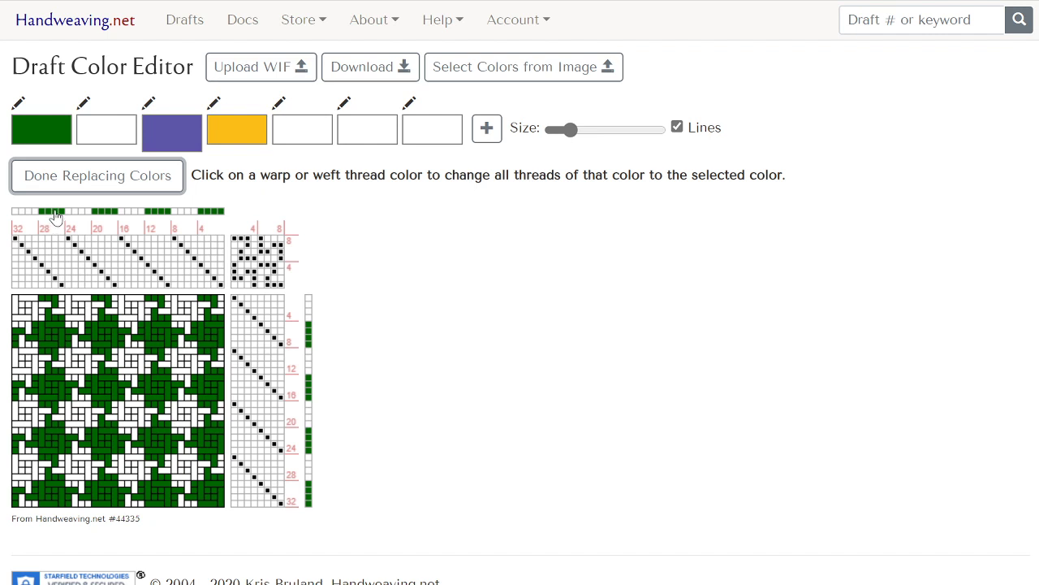
click(55, 216)
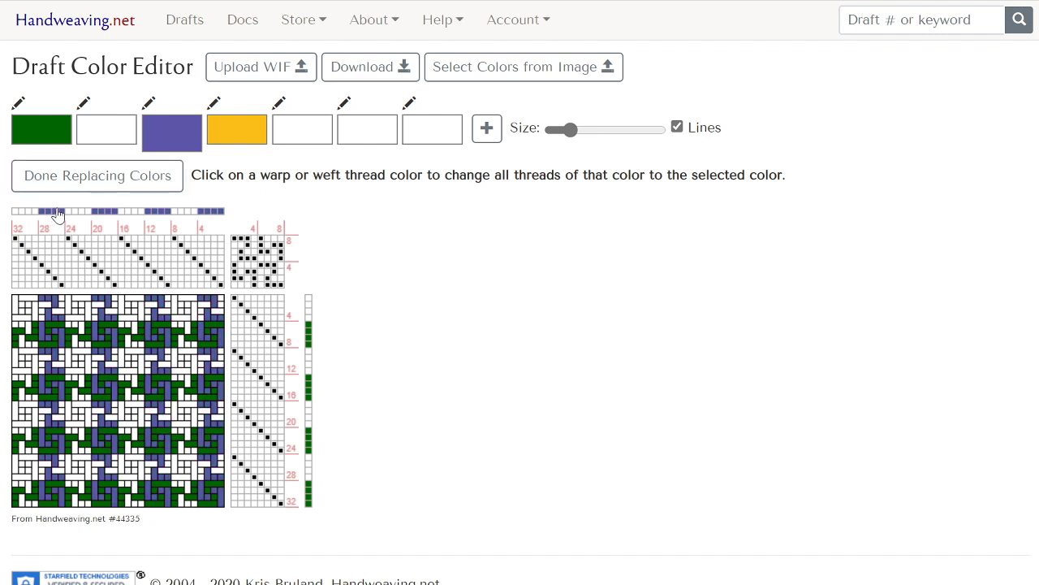
click(309, 333)
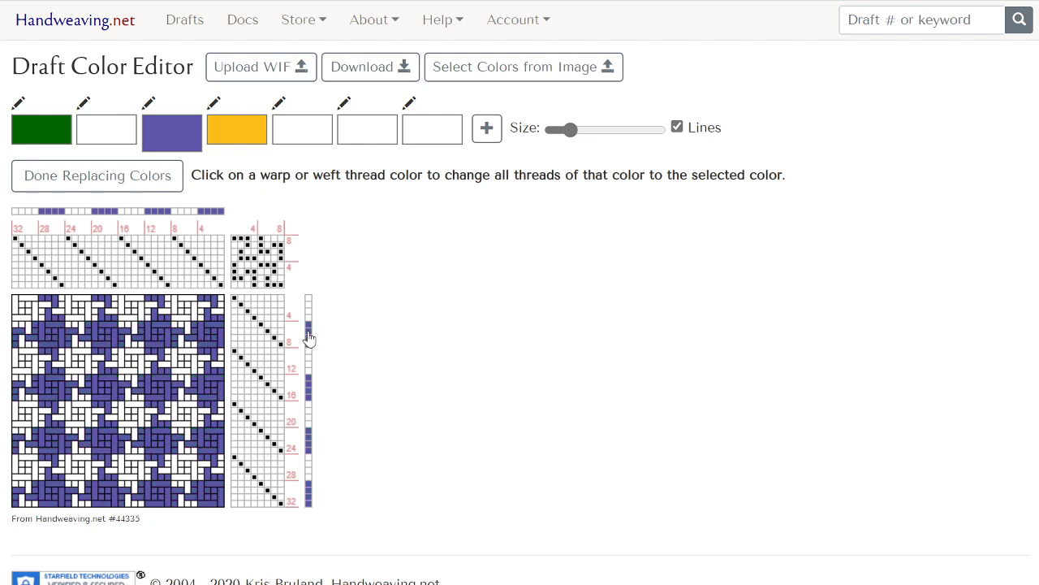
Step: Replace all white warp and weft threads with the golden yellow palette color and end color replacement
click(234, 135)
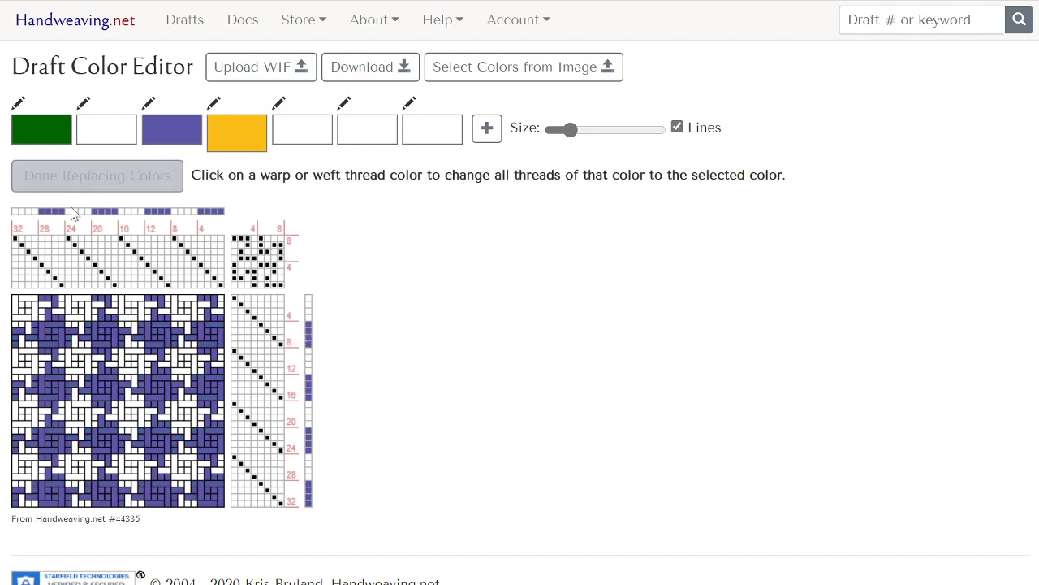
click(27, 212)
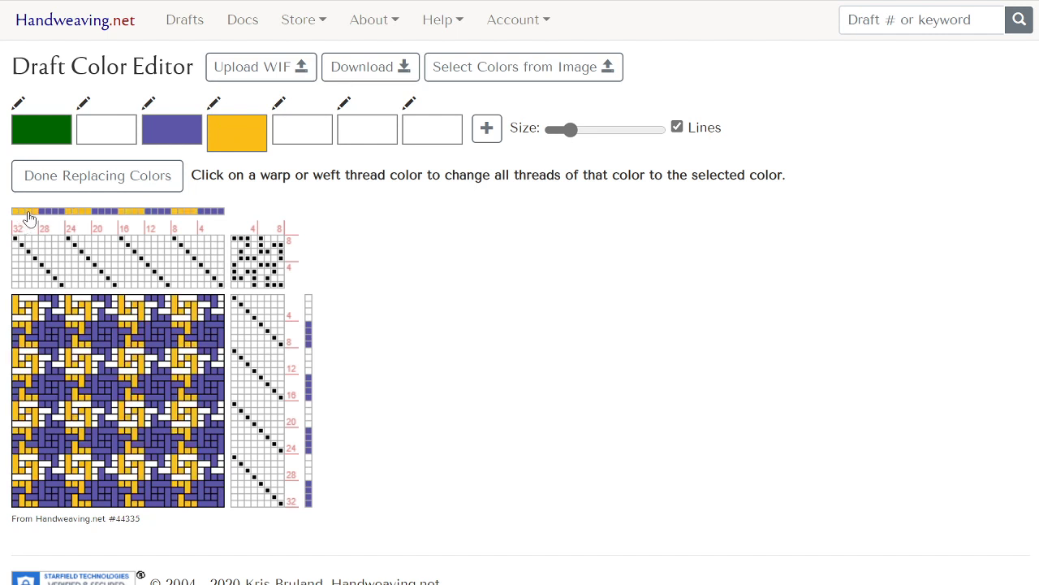
click(308, 315)
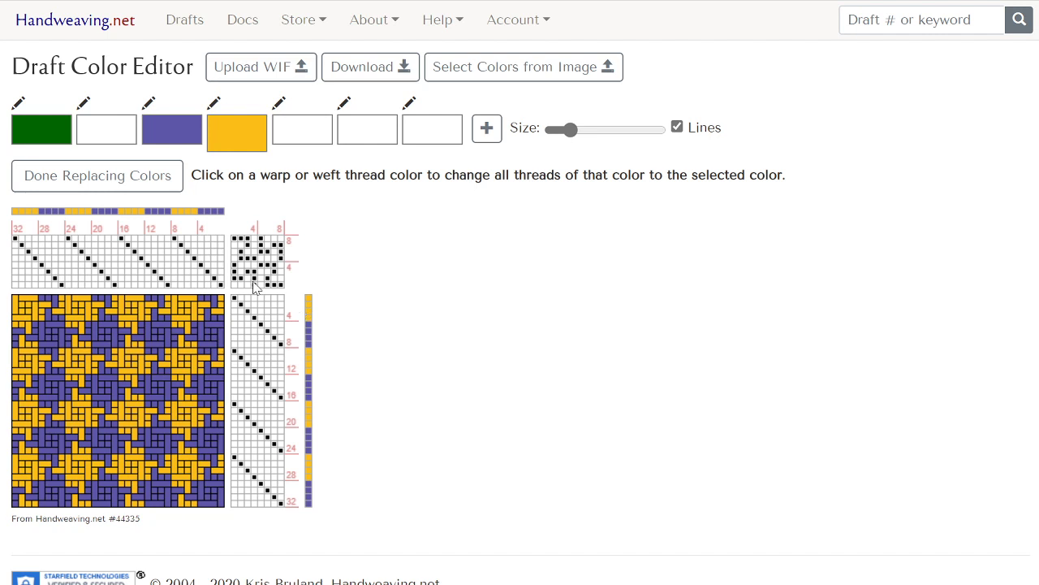
click(118, 190)
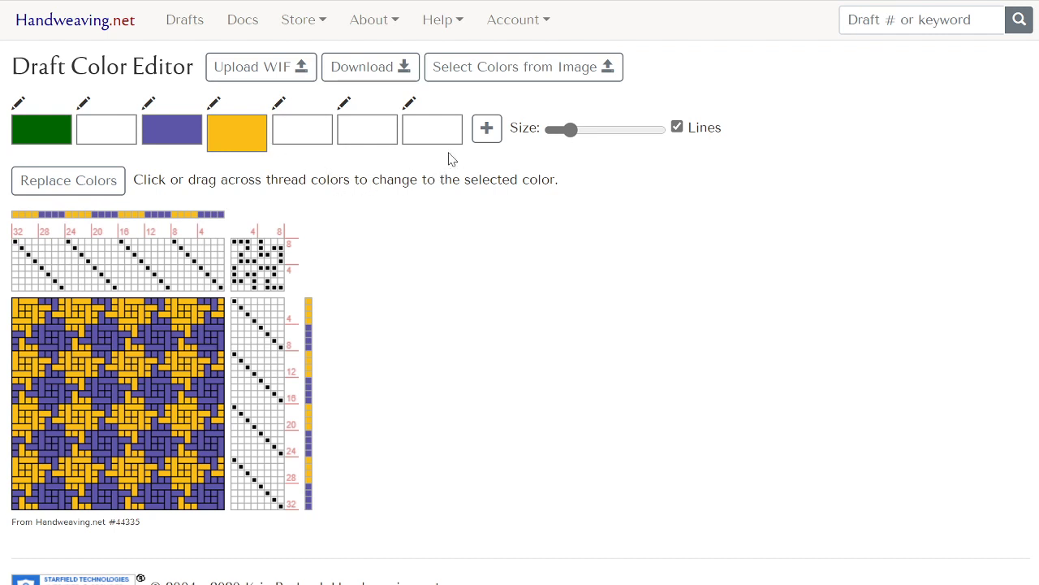
Step: Load the image spools-of-thread.jpg from the color-samples folder as a source for picking colors
click(509, 76)
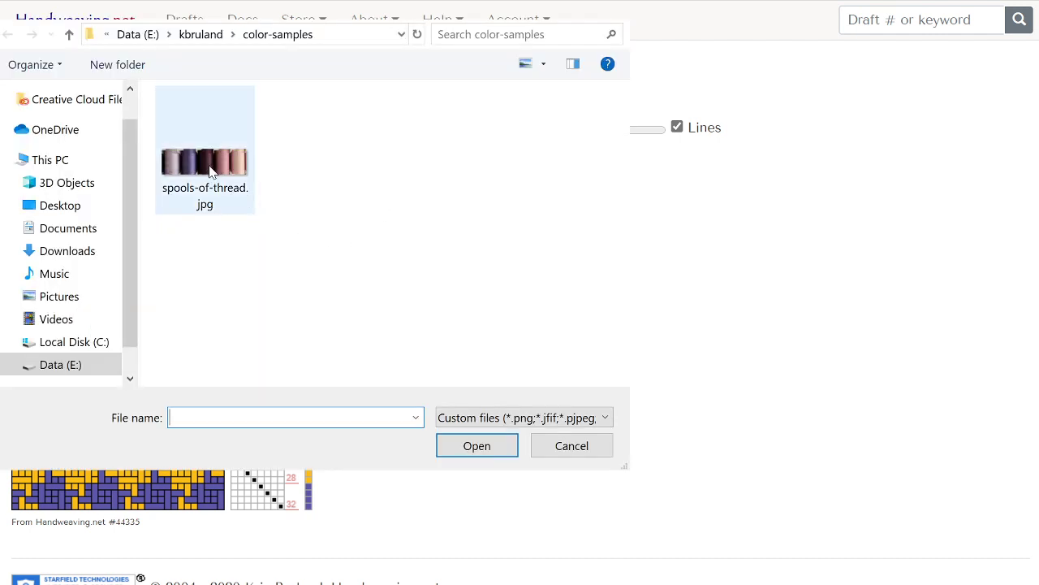
click(210, 173)
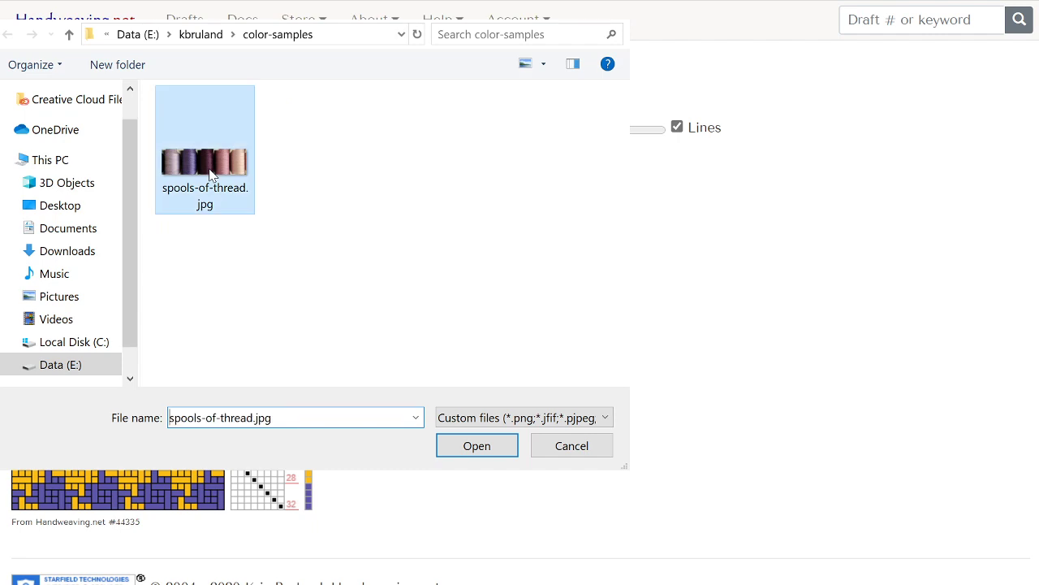
click(476, 446)
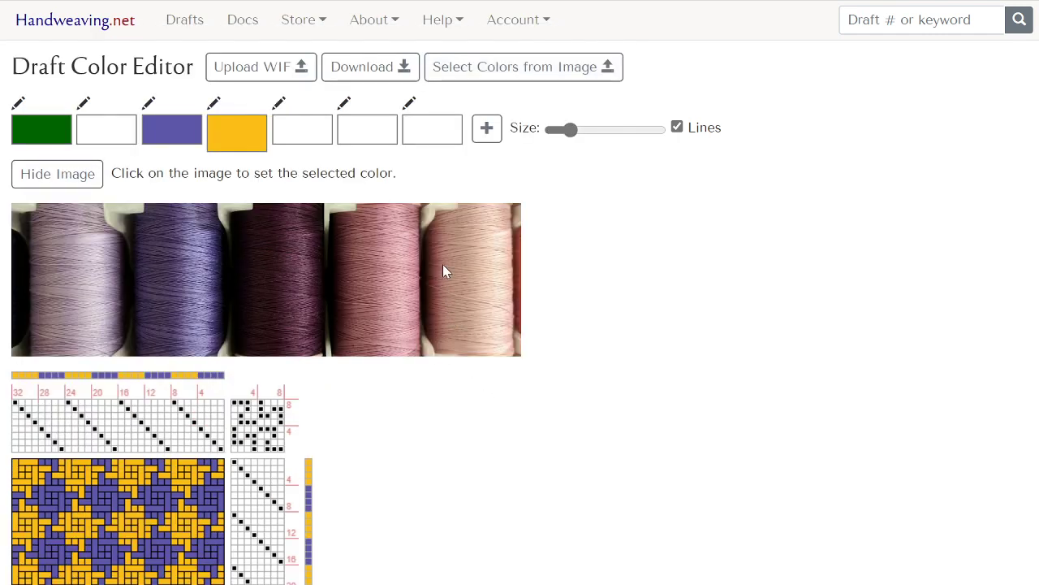
Step: Sample the fifth palette color from the dark plum spool and the sixth from the peach spool, and hide the image
click(307, 135)
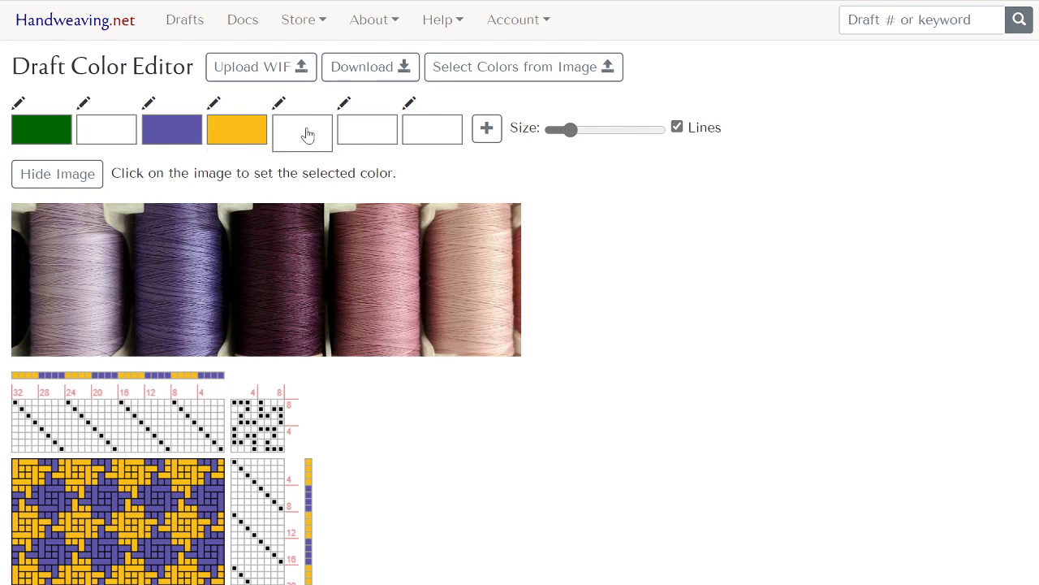
click(301, 287)
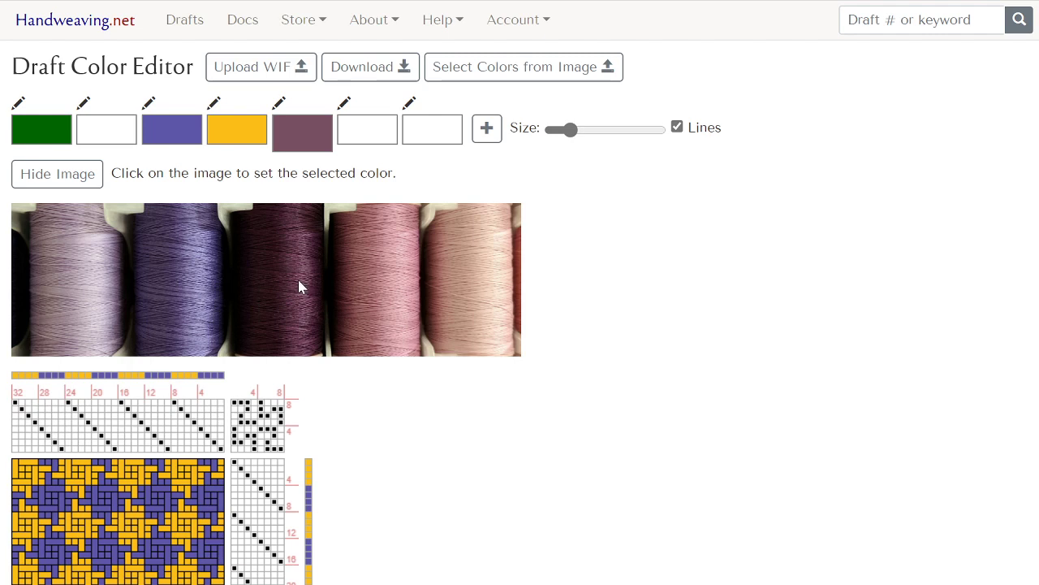
click(376, 136)
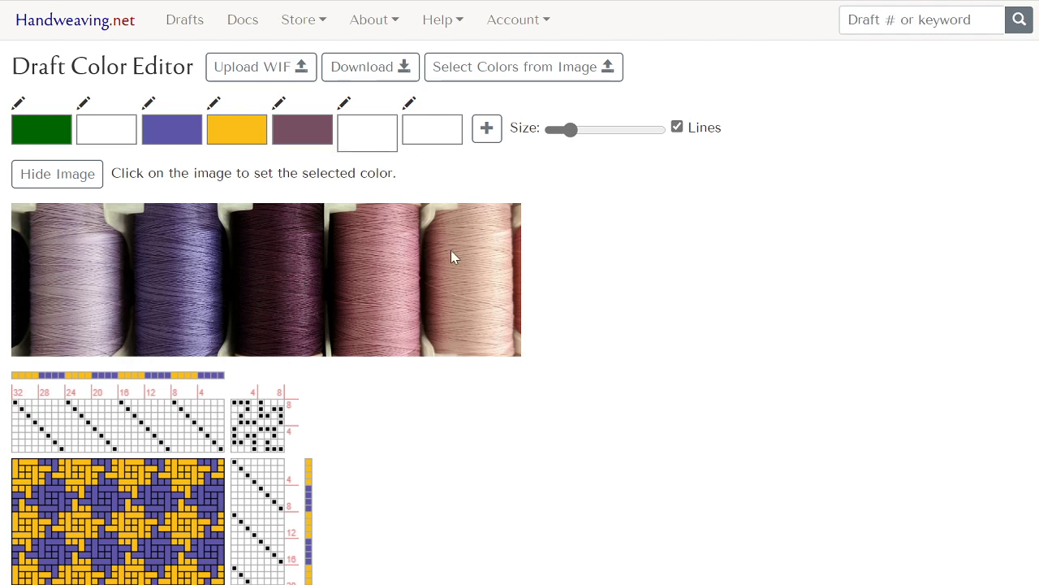
click(482, 287)
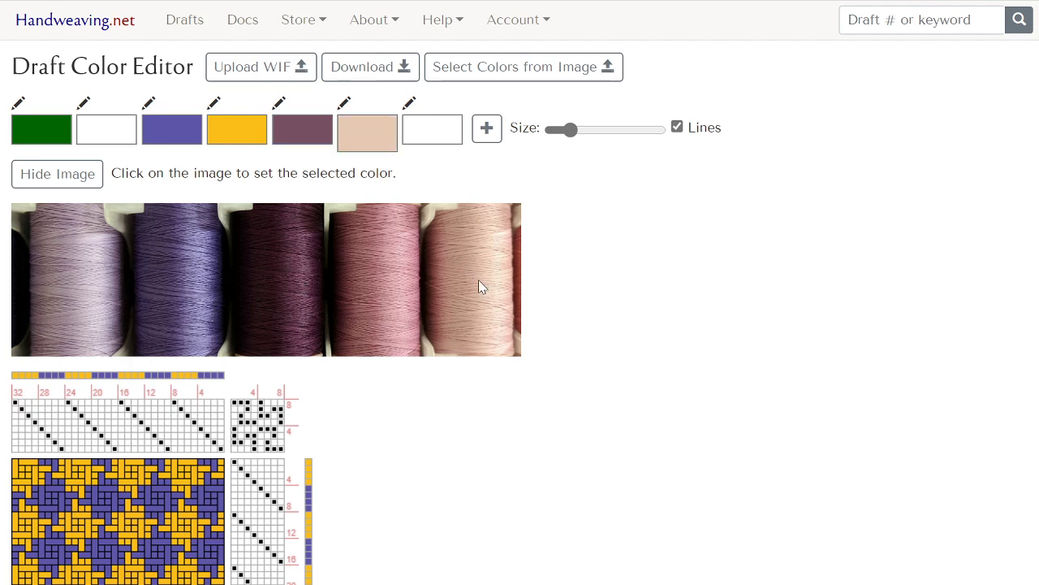
click(476, 288)
click(494, 278)
click(496, 282)
click(492, 286)
click(75, 186)
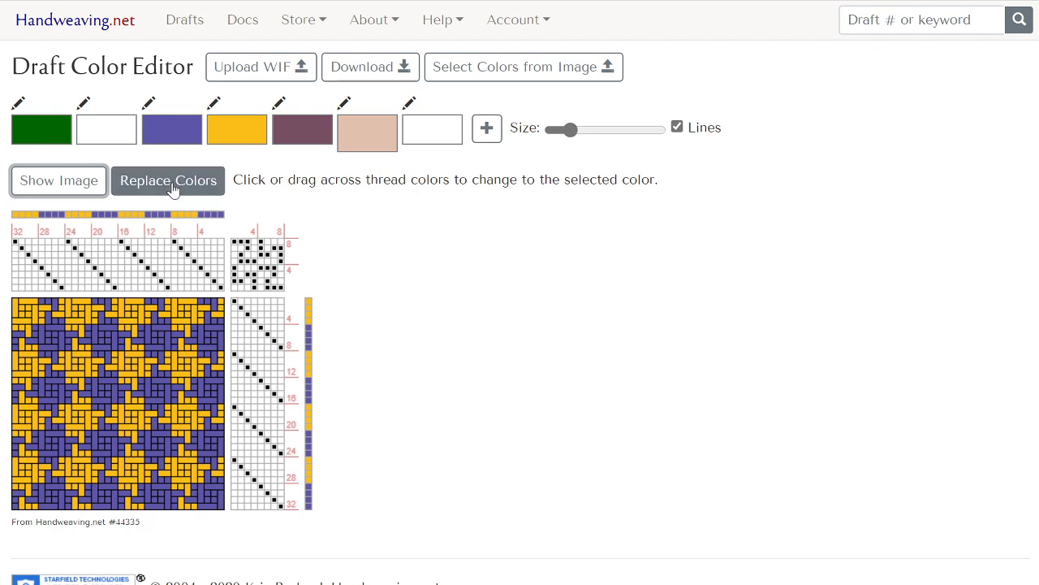
Step: Replace all blue-violet warp and weft threads with the plum color sampled from the image
click(172, 183)
click(296, 132)
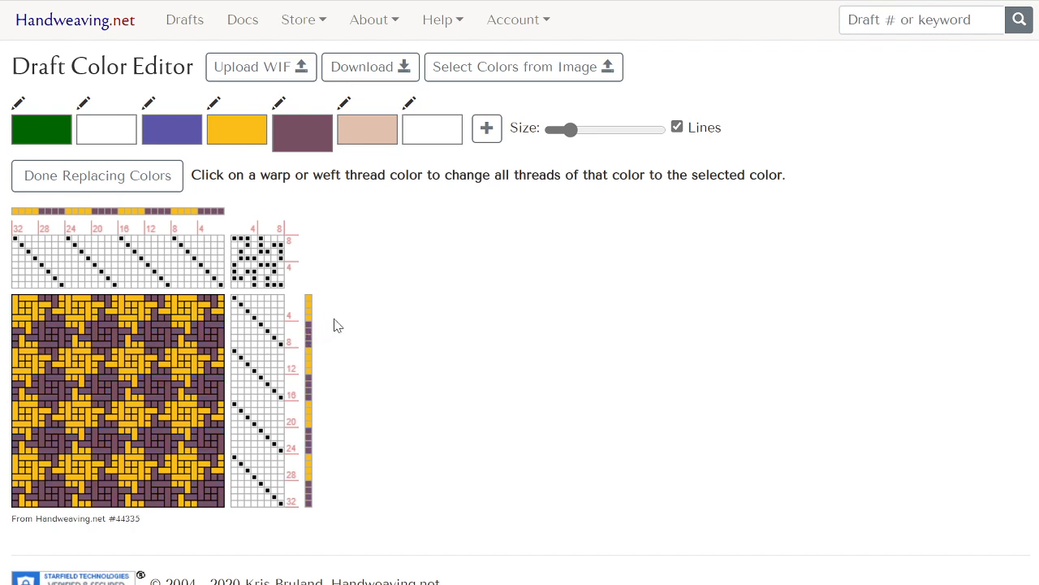
Step: Replace all golden yellow warp and weft threads with the peach color sampled from the image, and end color replacement
click(363, 139)
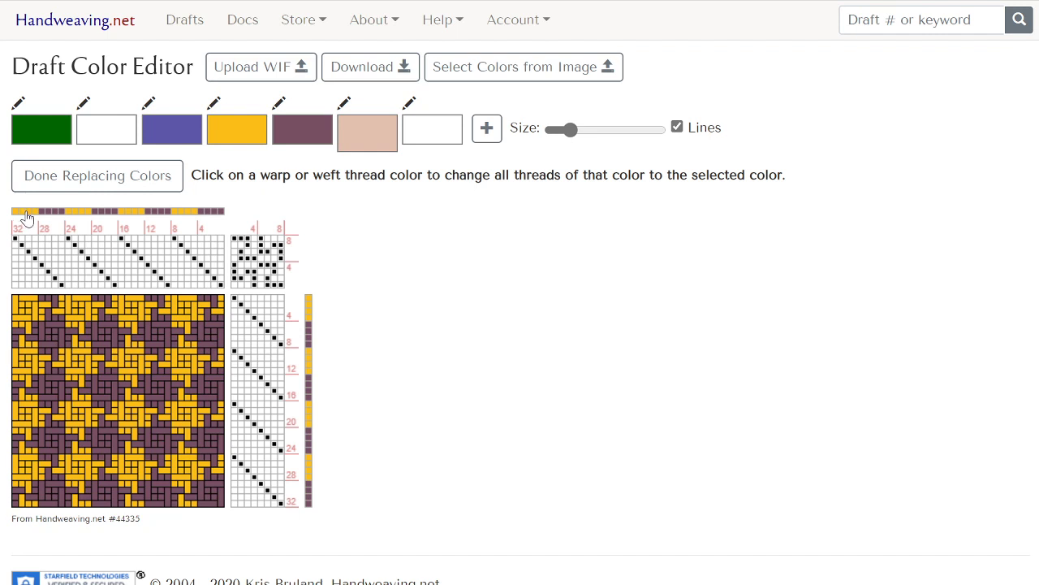
click(25, 212)
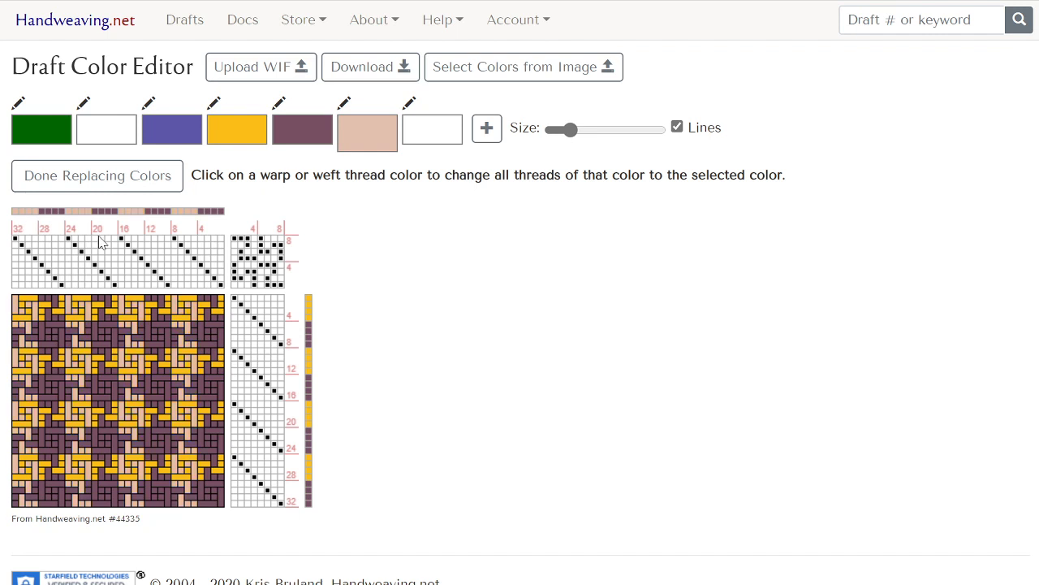
click(309, 309)
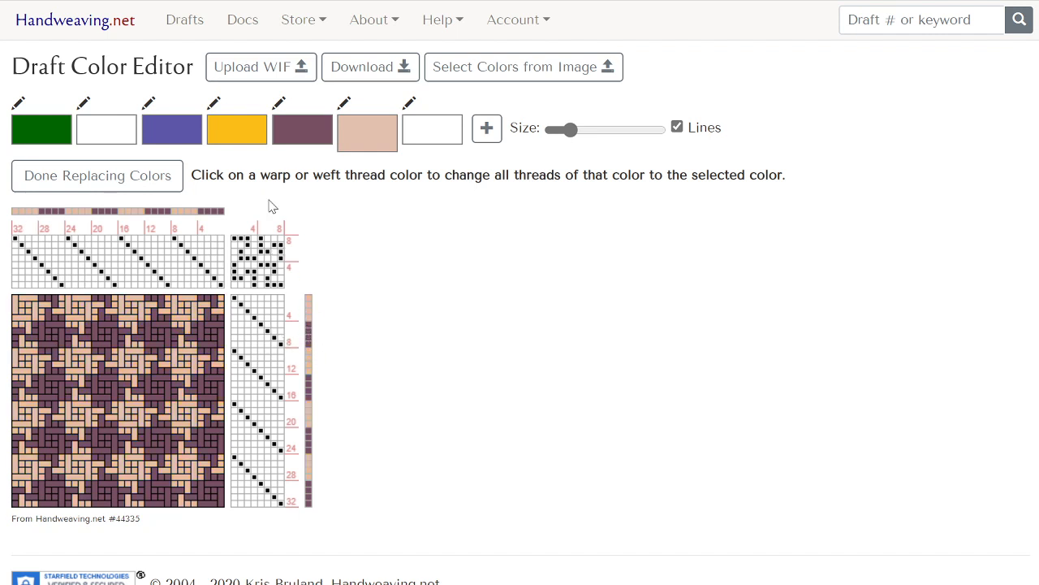
click(94, 184)
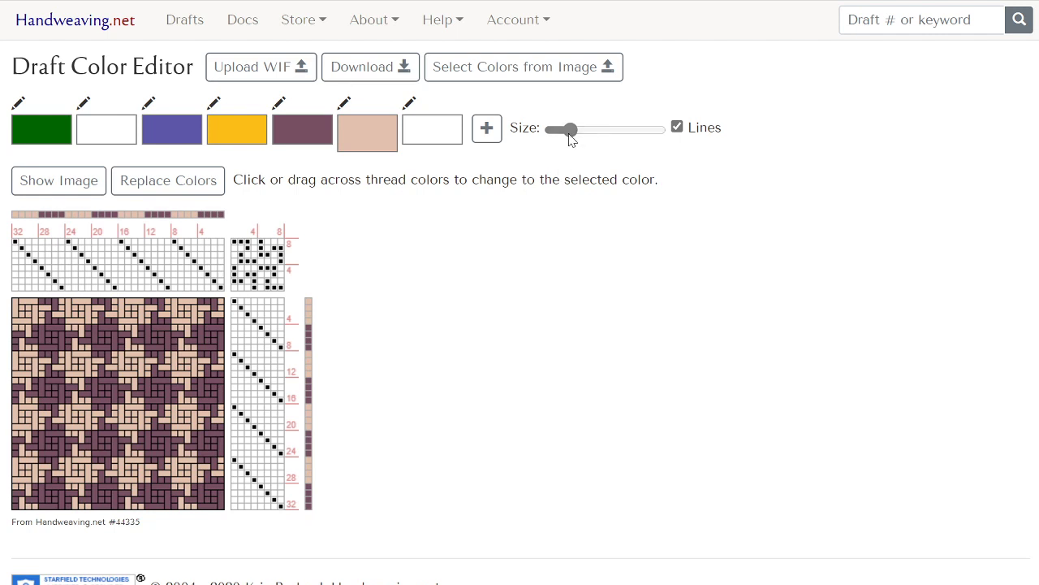
Step: Enlarge the displayed draft slightly, and turn the drawdown's thread lines off and back on
mouse_move(572, 137)
mouse_down()
mouse_move(563, 134)
mouse_move(625, 139)
mouse_move(584, 136)
mouse_up()
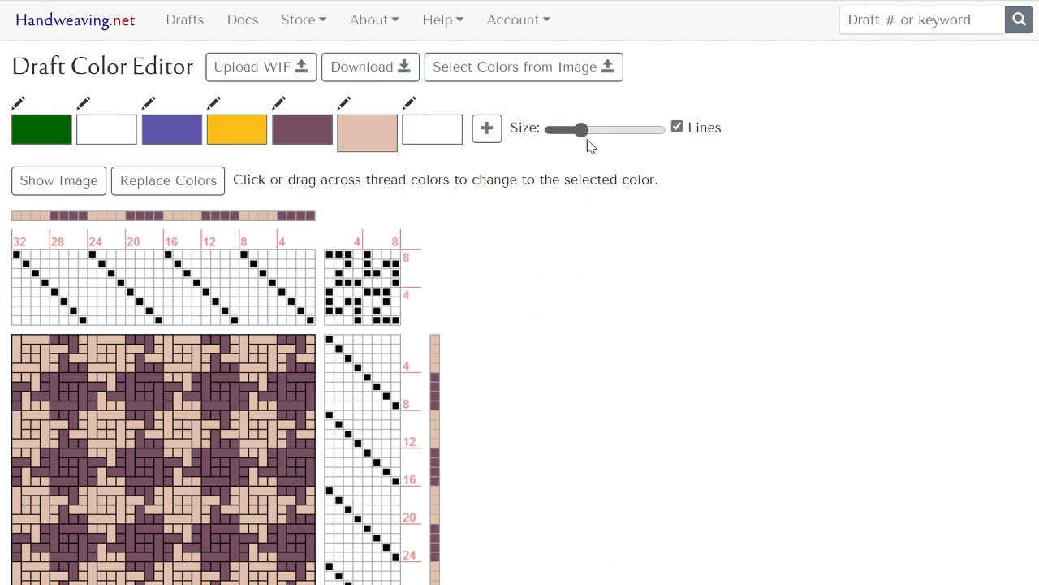
click(676, 130)
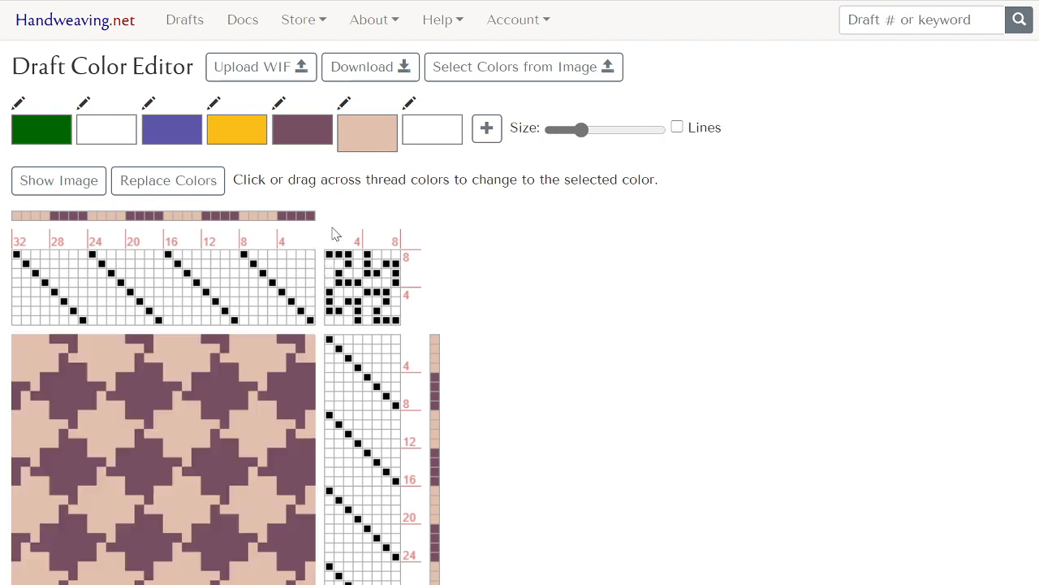
mouse_move(574, 136)
mouse_down()
mouse_move(564, 137)
mouse_move(578, 139)
mouse_up()
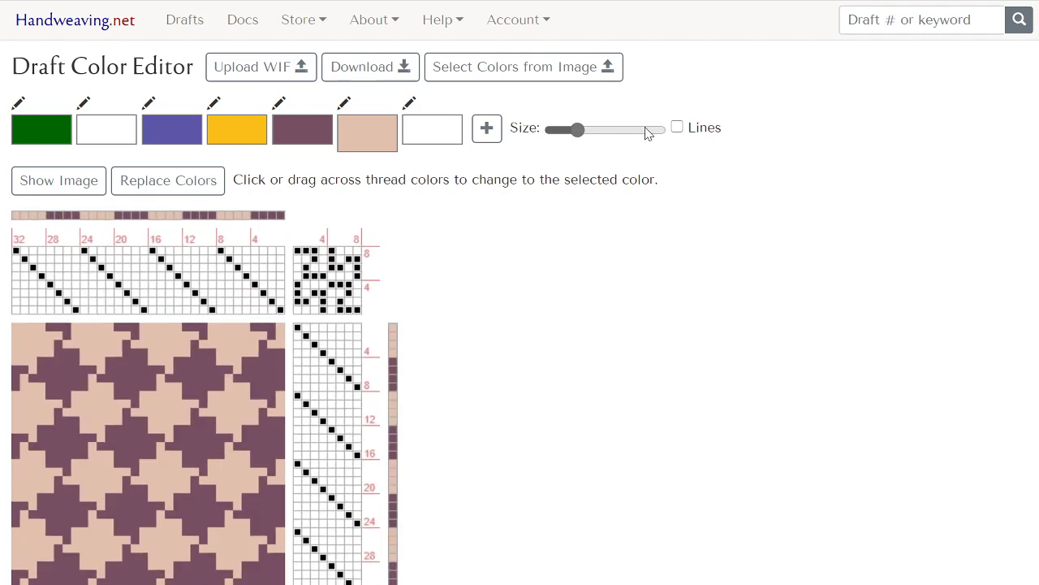
click(678, 129)
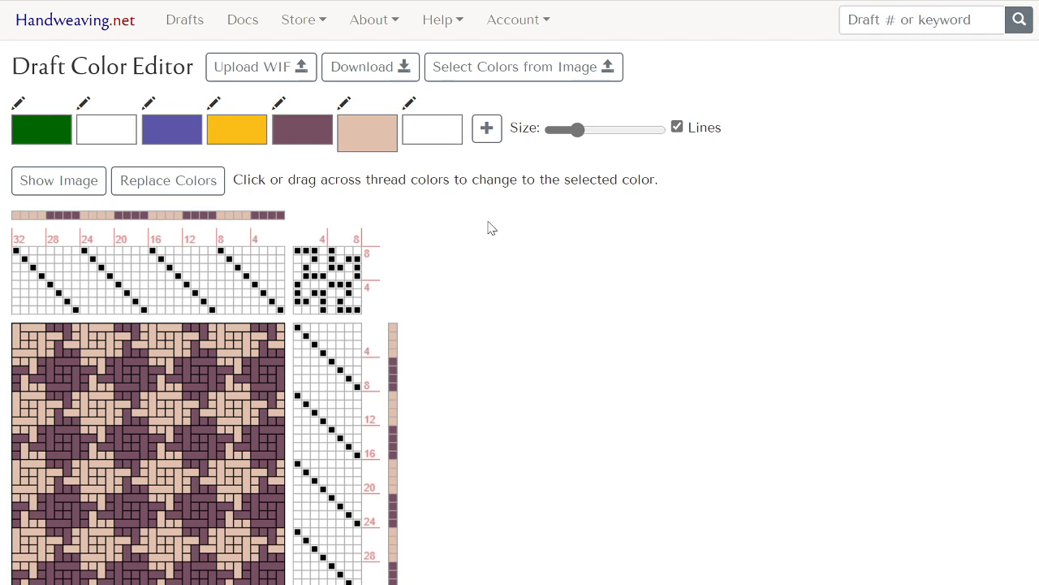
Step: Download the recolored draft both as a WIF file and as a PNG image
click(364, 71)
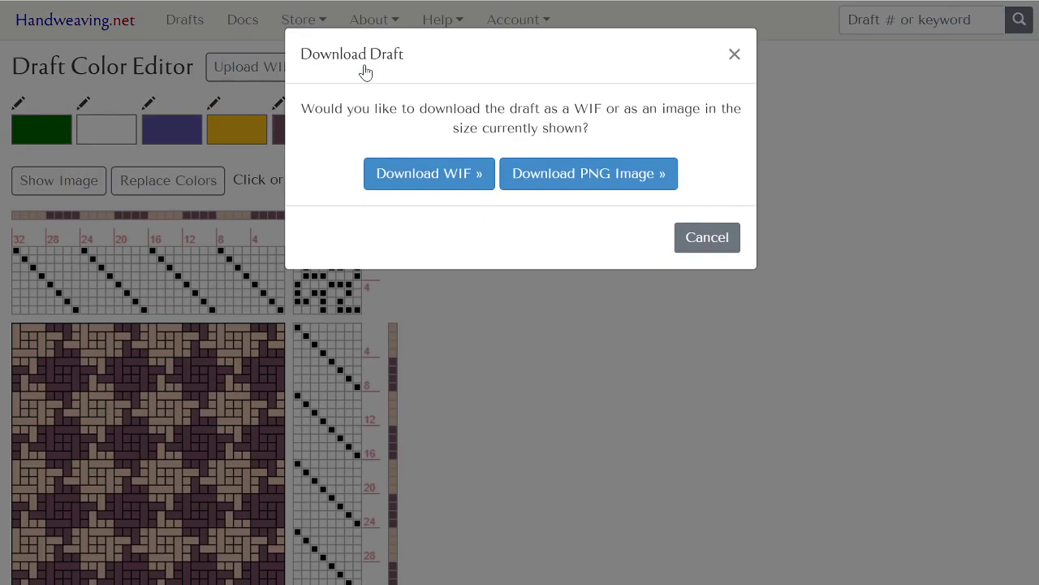
click(439, 182)
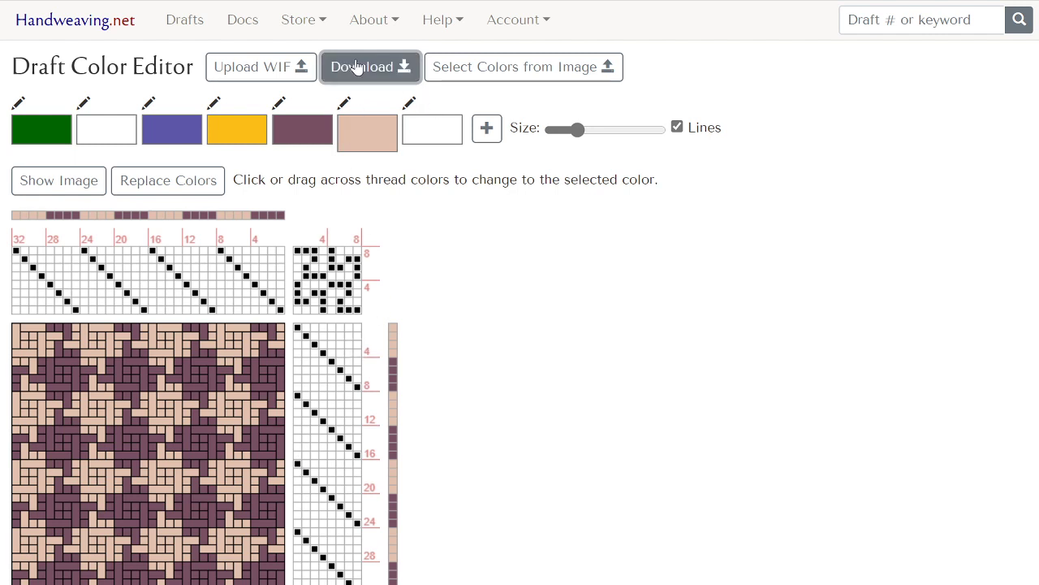
click(360, 68)
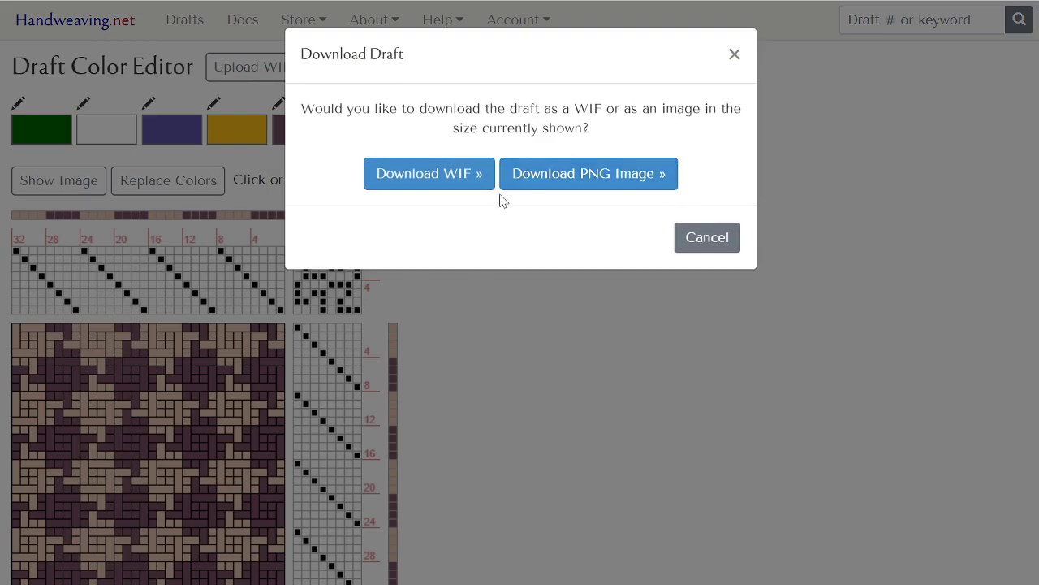
click(591, 178)
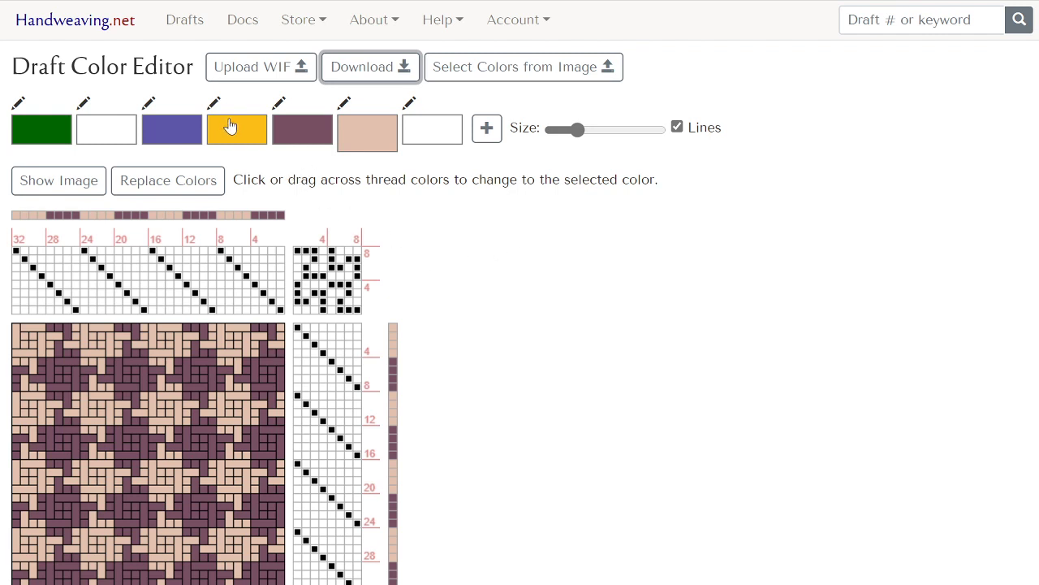
Step: Open an empty Color Editor from the draft archive and upload 63854.wif from the color-samples folder
click(185, 22)
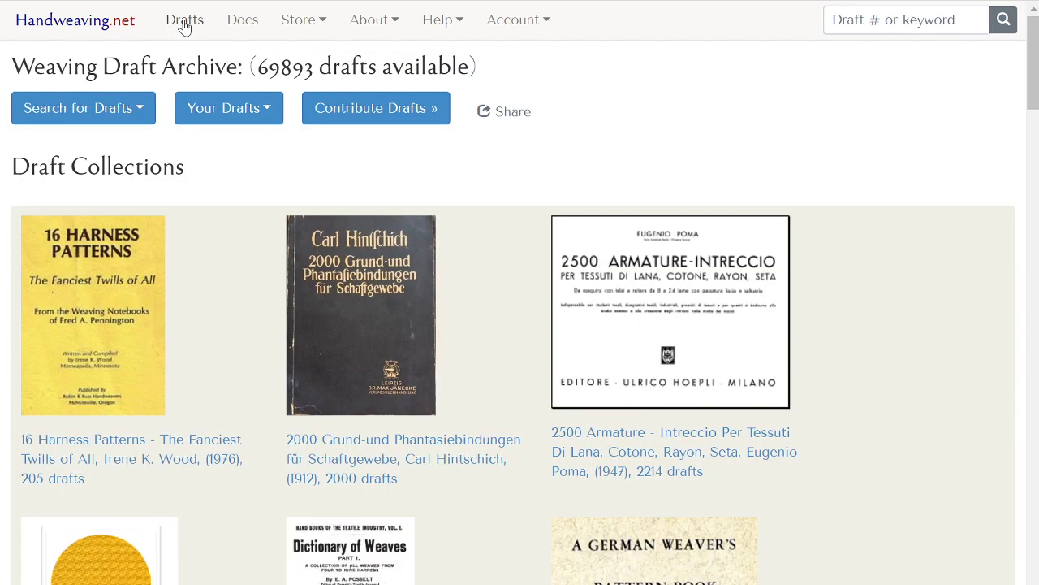
click(245, 113)
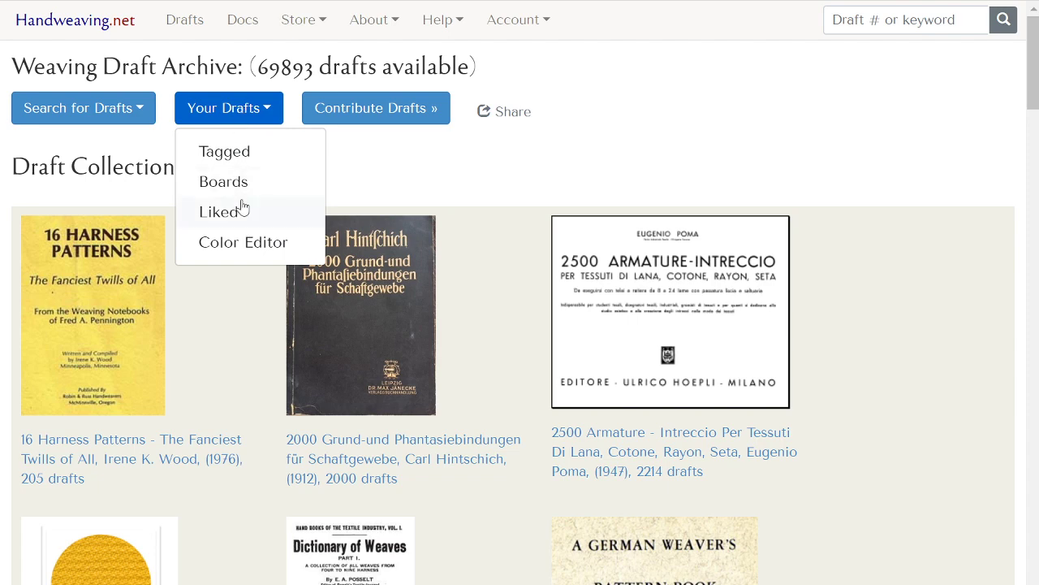
click(255, 243)
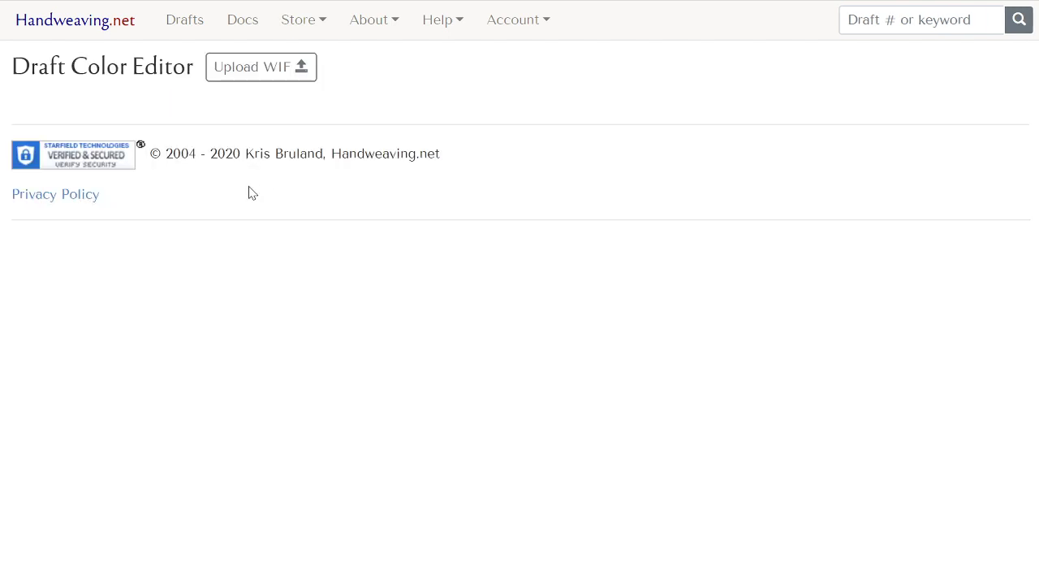
click(262, 68)
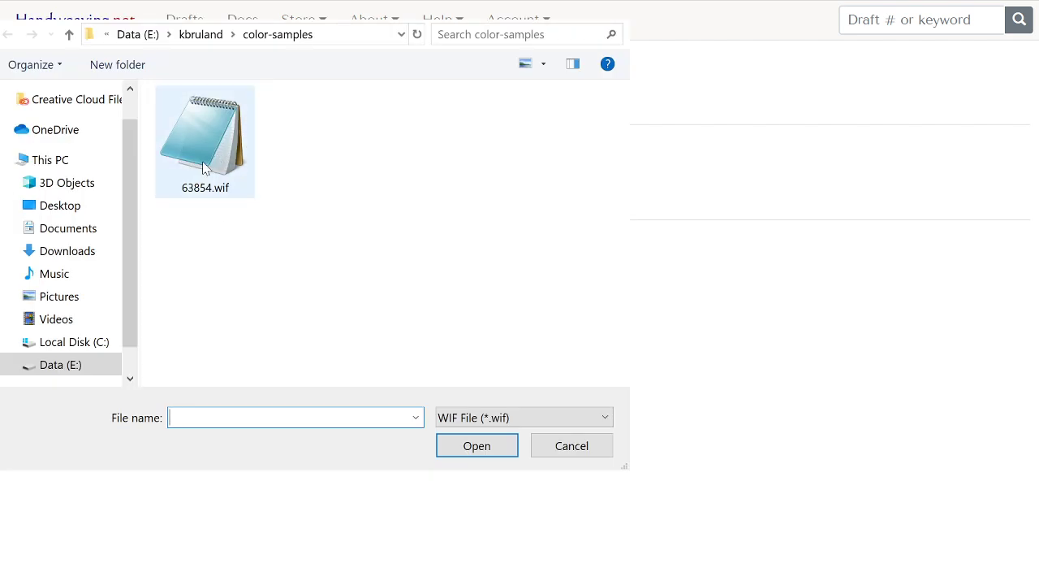
click(203, 163)
click(467, 445)
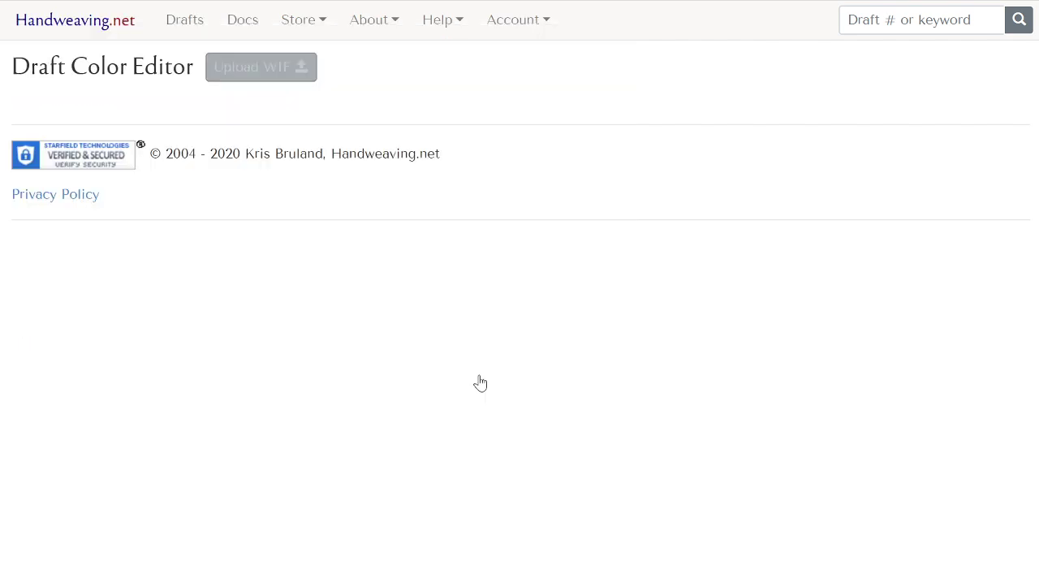